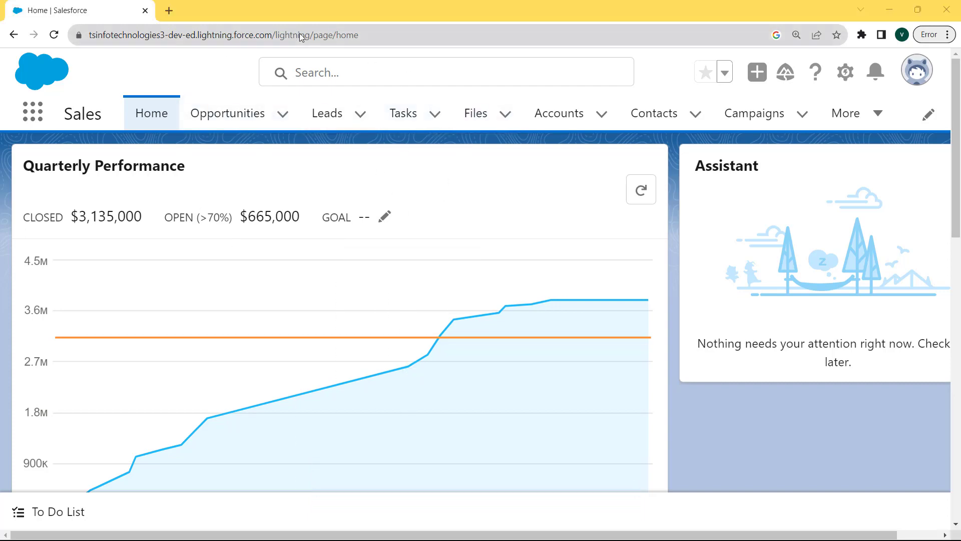
- Open Setup for the current app and go to the Object Manager
click(843, 73)
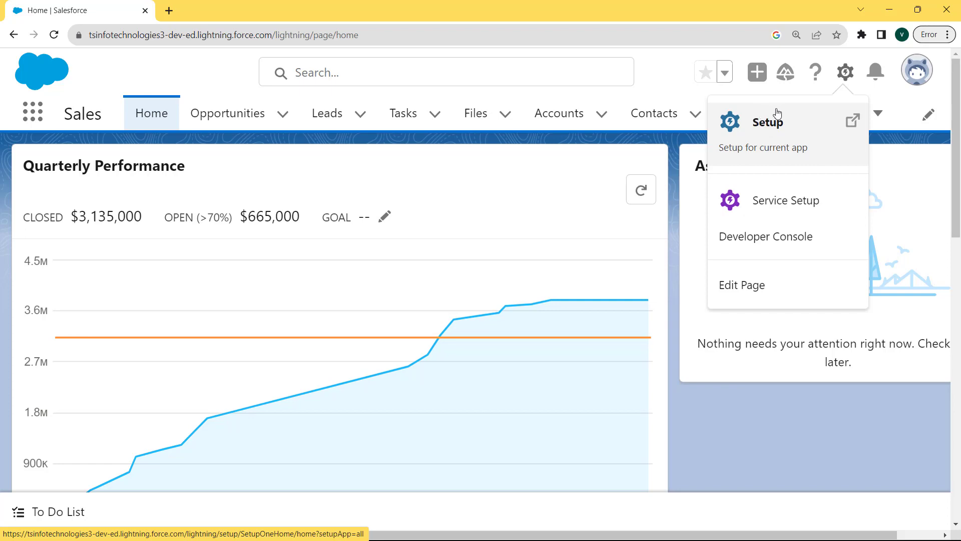
click(771, 128)
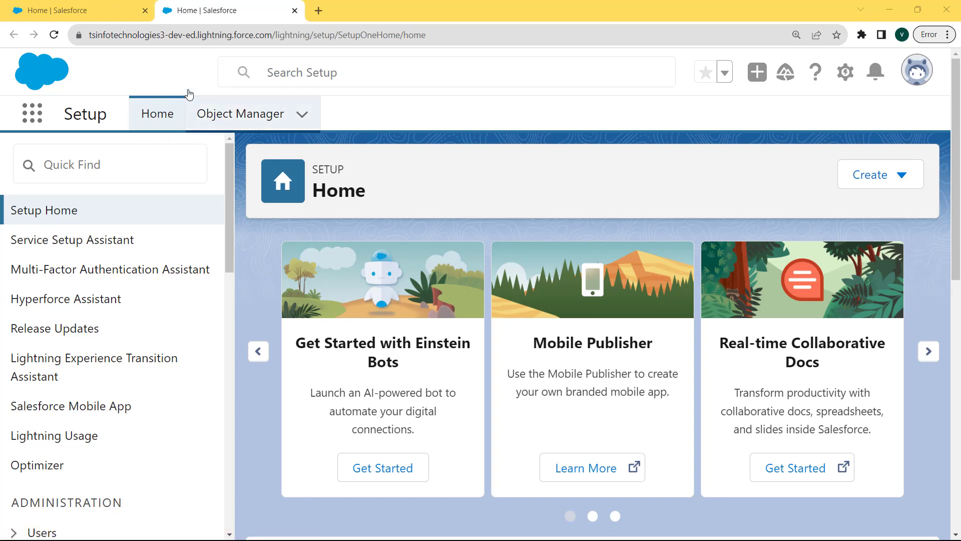
click(260, 114)
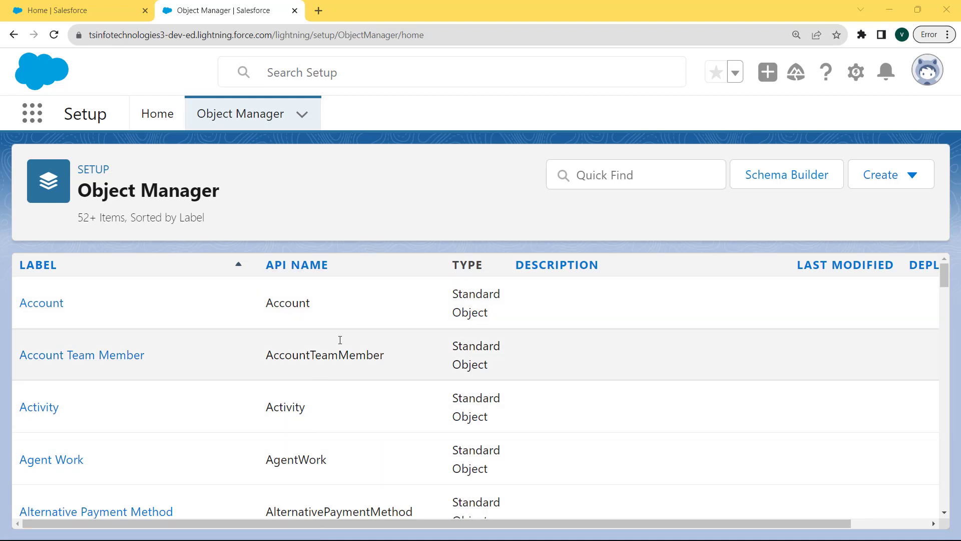
- Find the custom object Student among the objects and open its Fields & Relationships
click(587, 176)
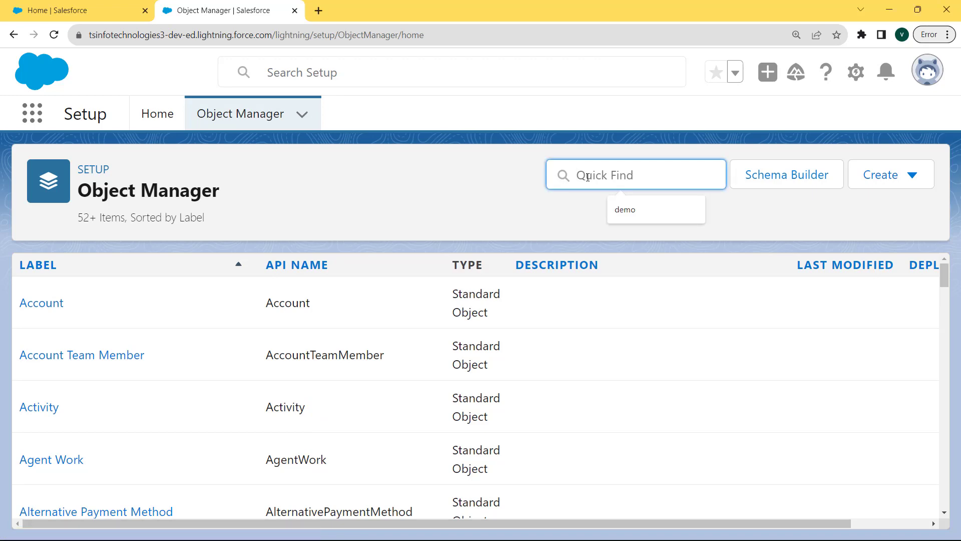
text(Stu)
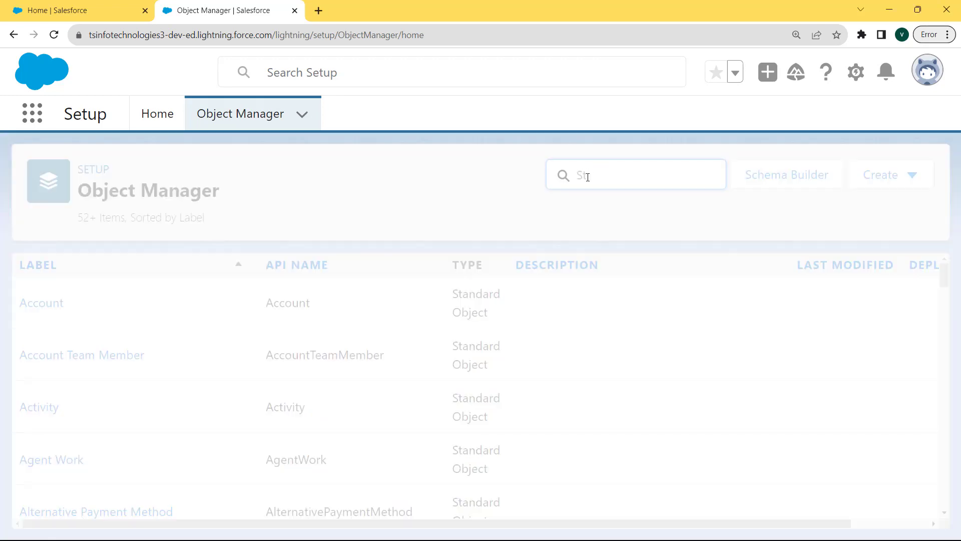
text(dent)
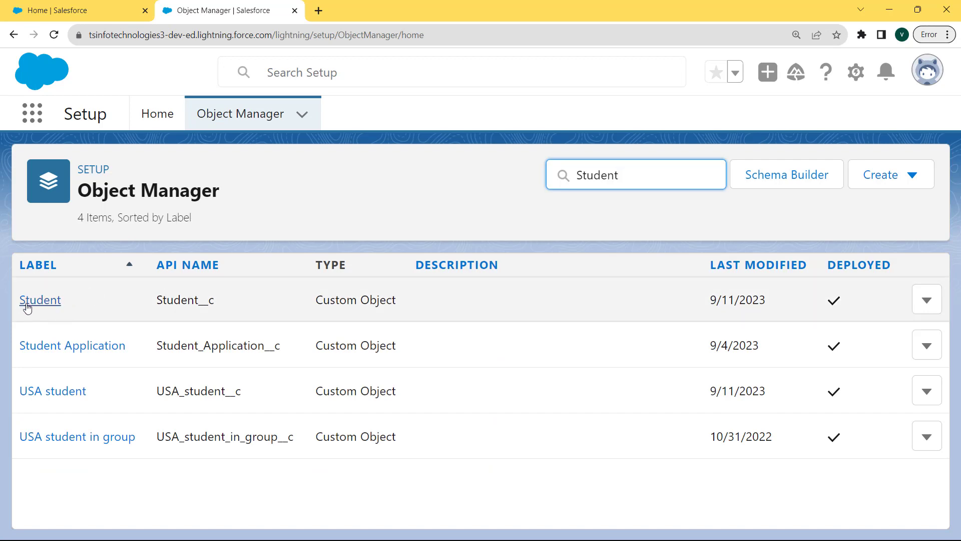
click(48, 301)
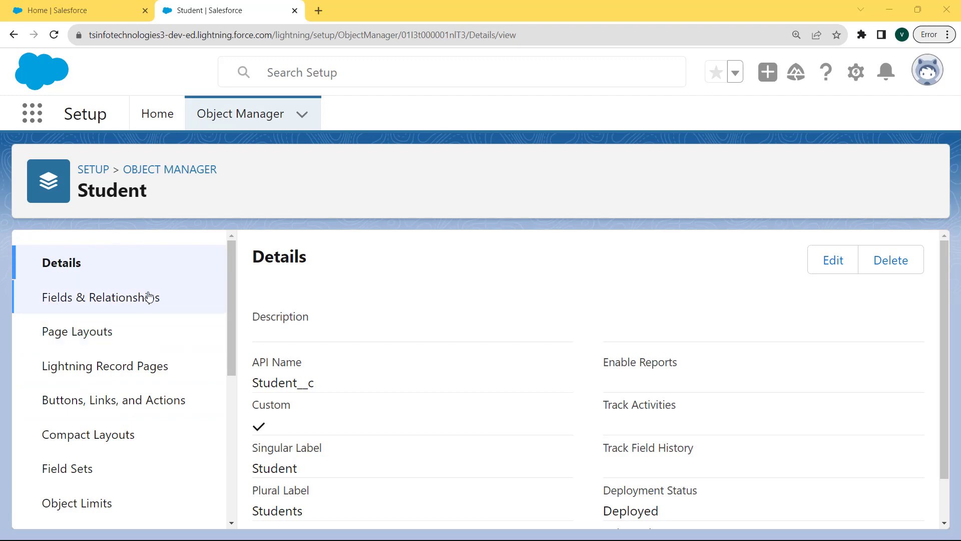
click(109, 300)
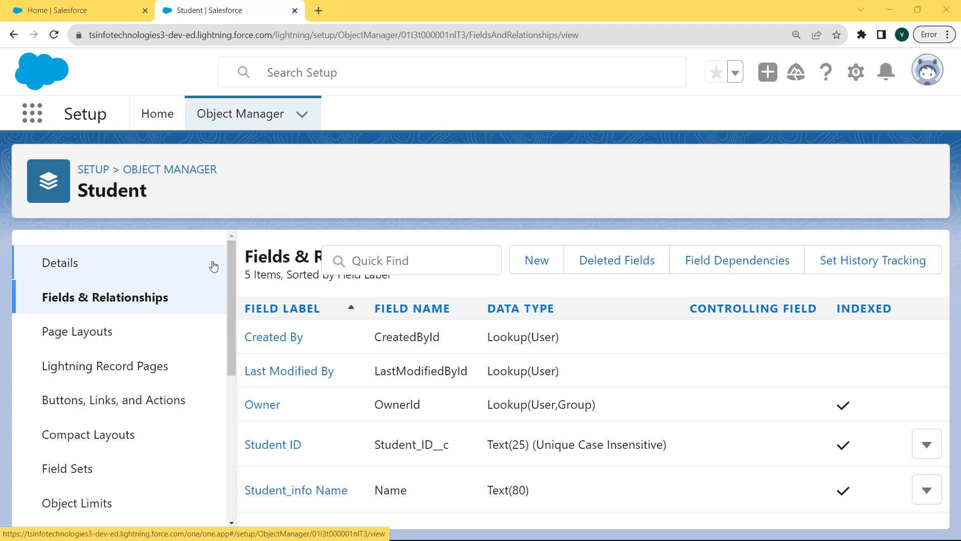
- Start a new custom field on the Student object with the data type Number and proceed to its details
click(549, 265)
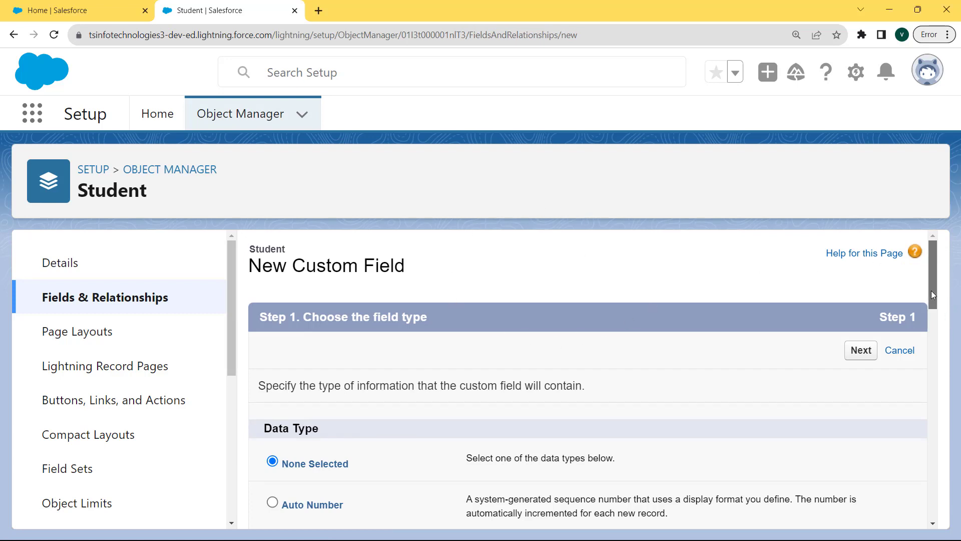
drag(932, 290, 939, 451)
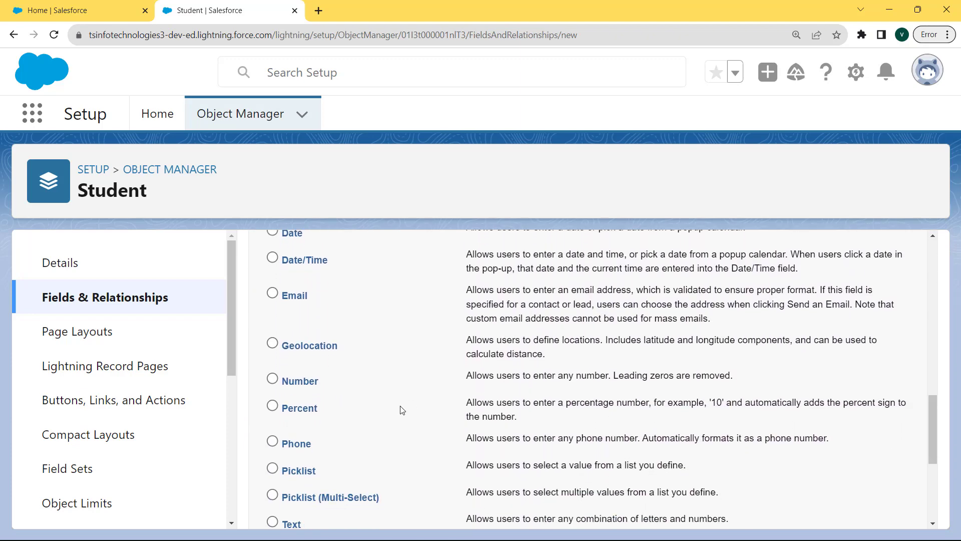
click(273, 379)
drag(931, 428, 933, 503)
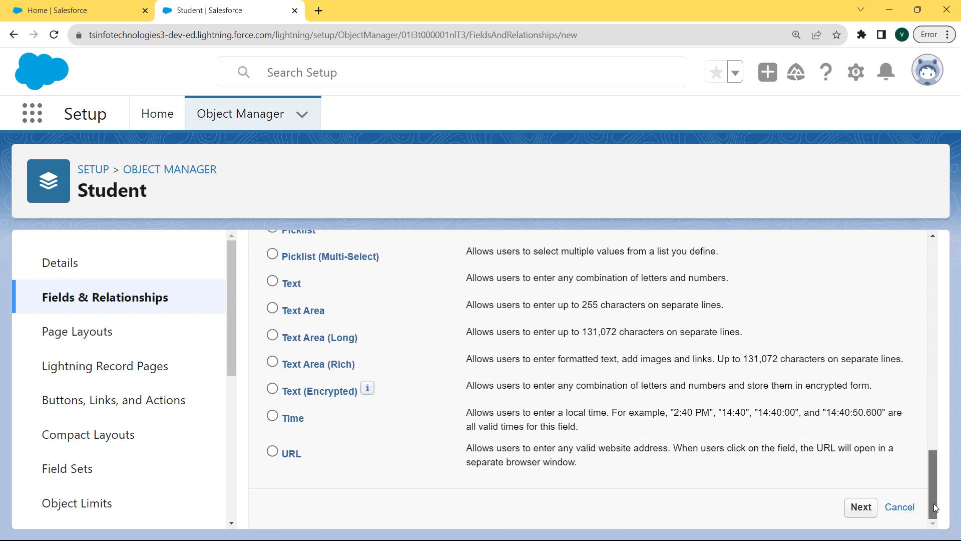
click(847, 507)
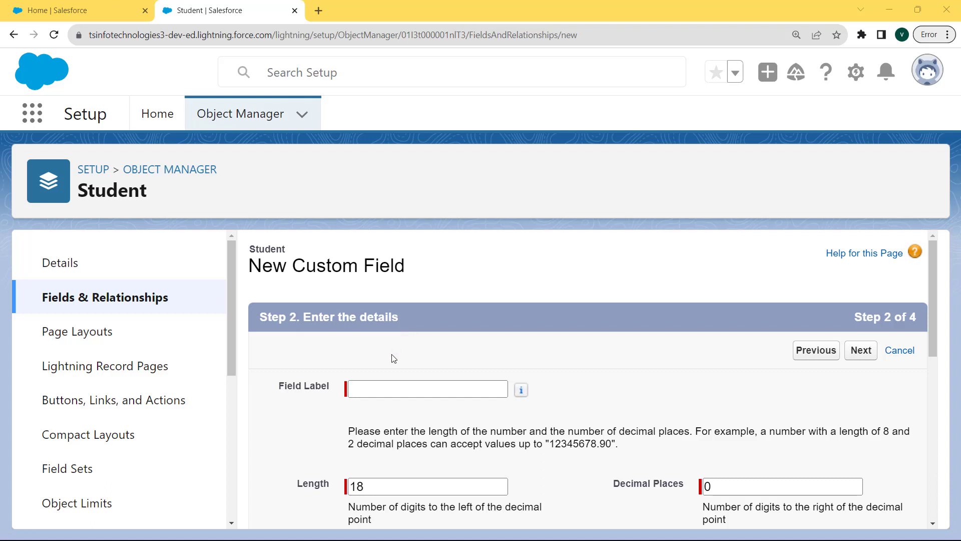
- Label the number field Late Fees, keep the other default details, and proceed to field-level security
click(387, 386)
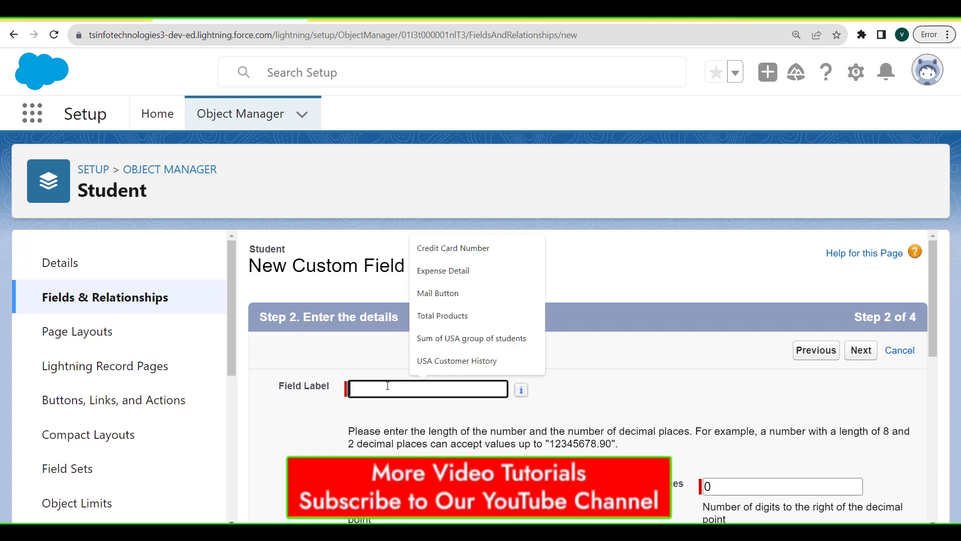
text(Late)
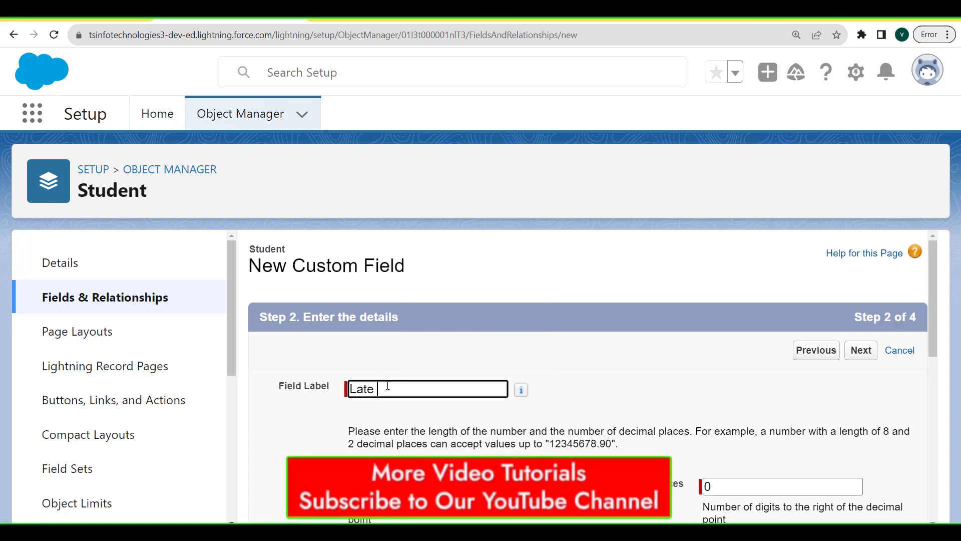
text( Fees)
key(Tab)
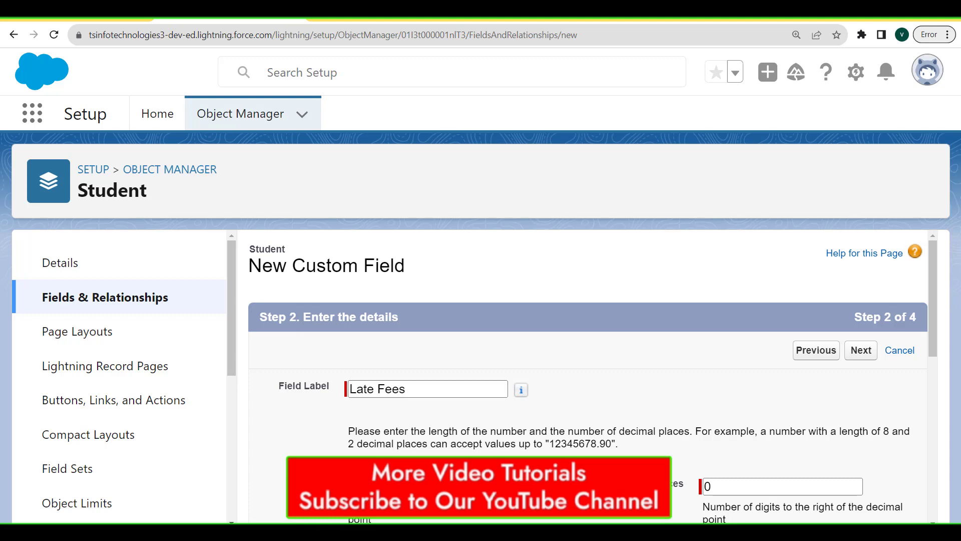
click(809, 488)
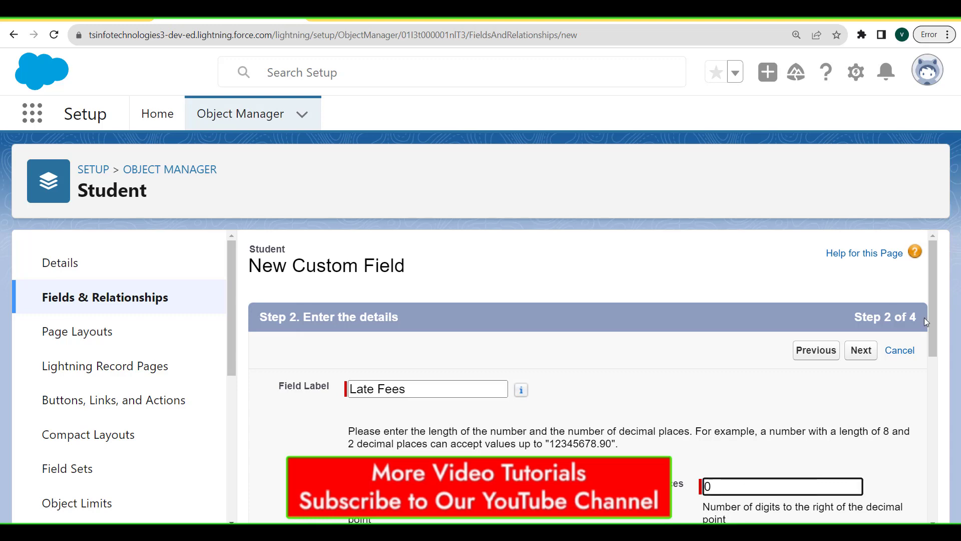
drag(931, 286, 932, 350)
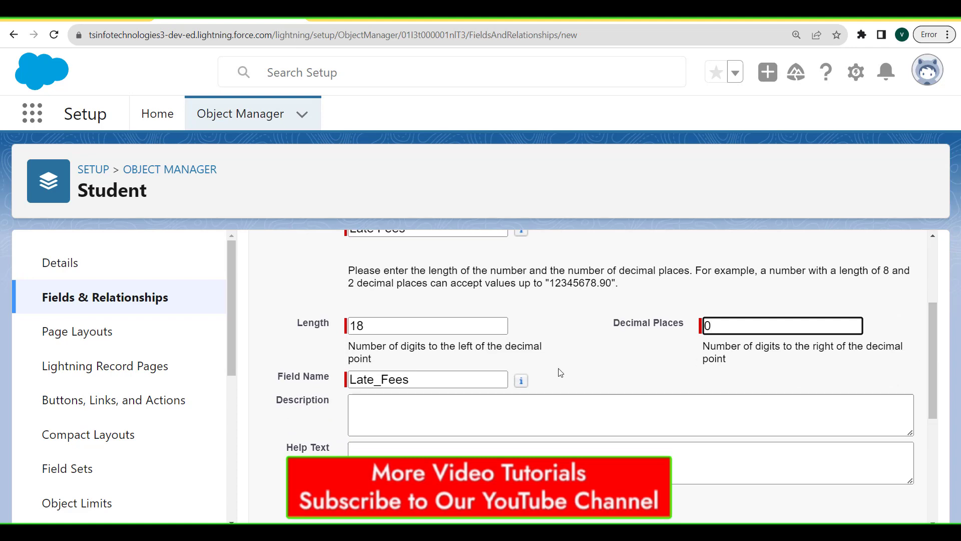
double_click(426, 378)
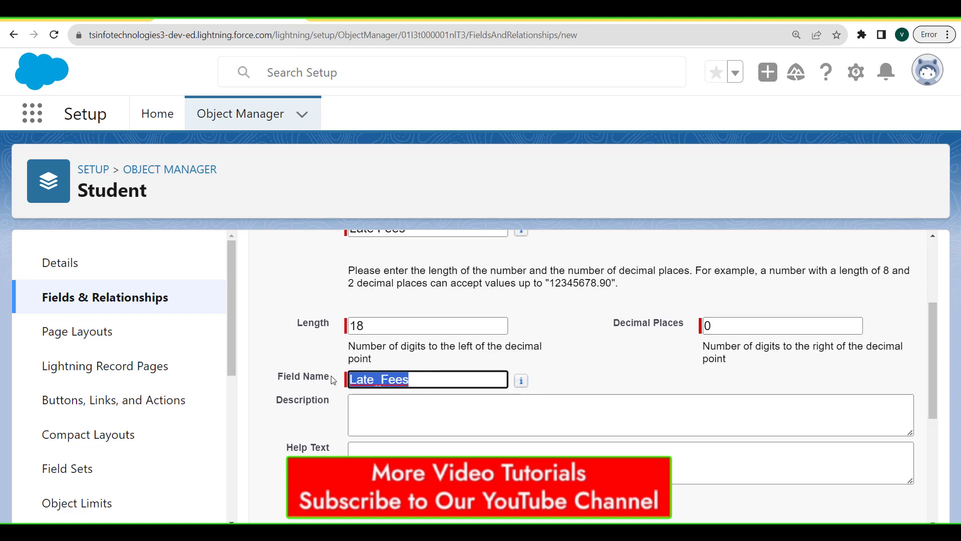
click(453, 379)
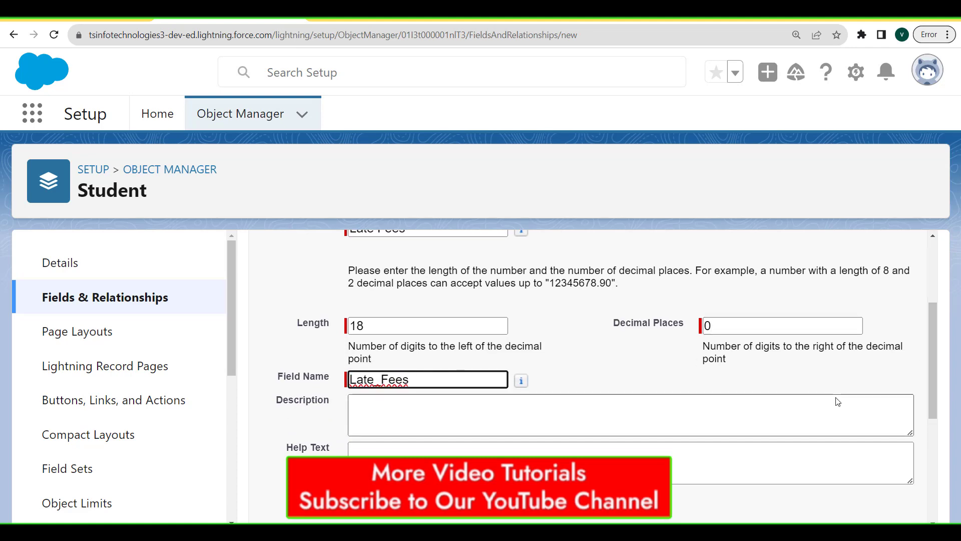
drag(937, 364, 934, 463)
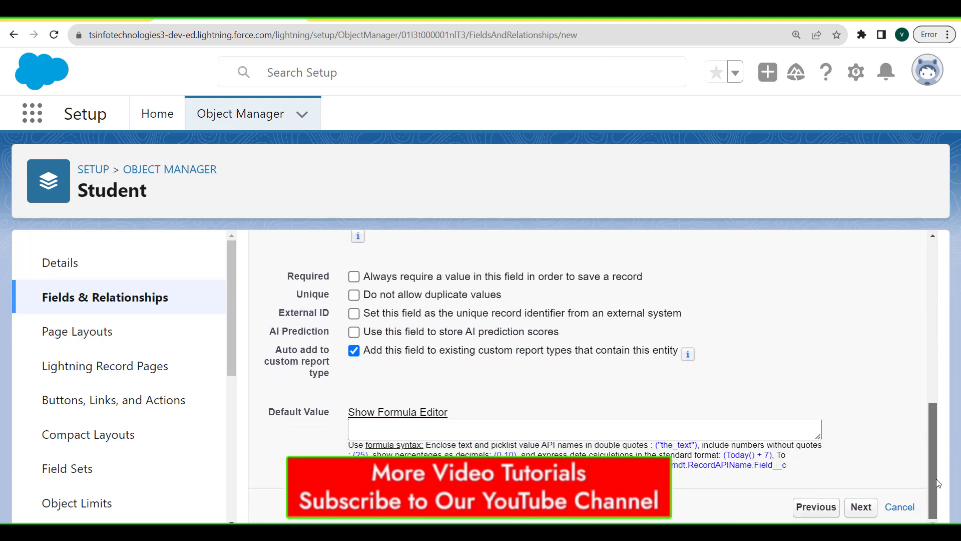
click(861, 507)
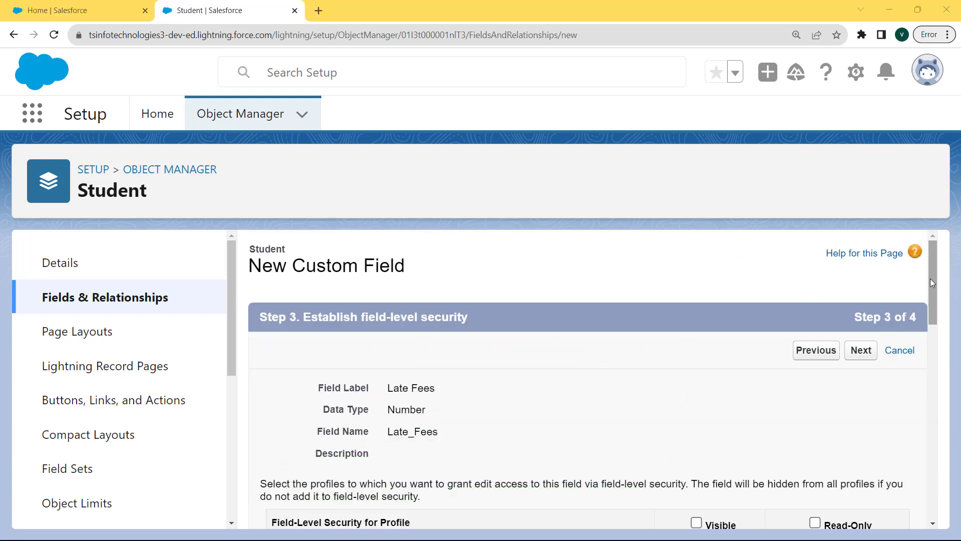
- Make the Late Fees field visible for all profiles and continue to the page layout assignment
drag(930, 281, 932, 321)
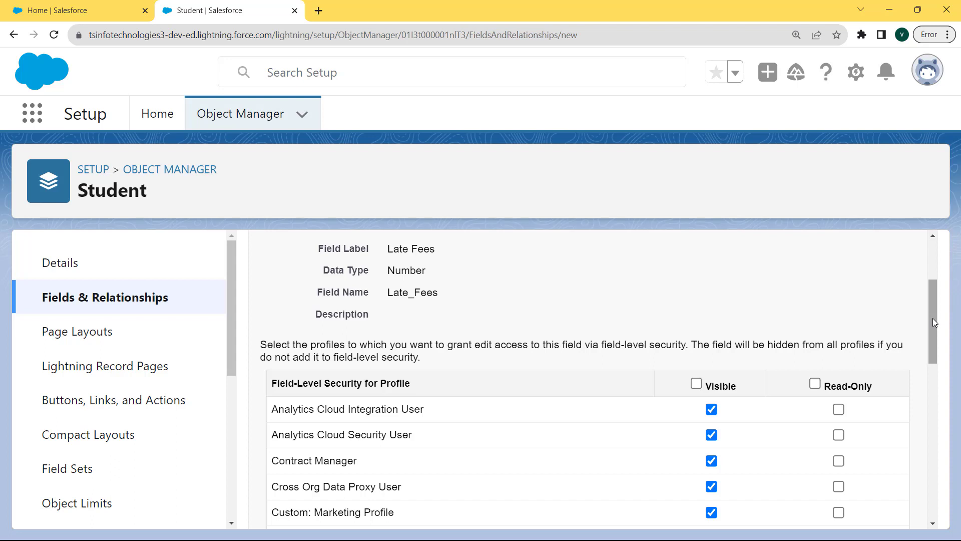
click(696, 384)
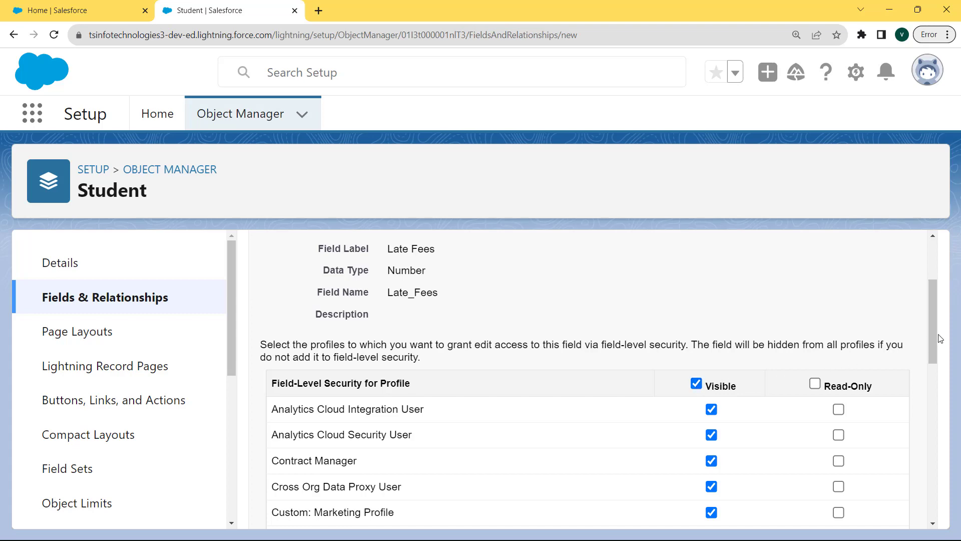
drag(932, 335, 936, 281)
click(860, 349)
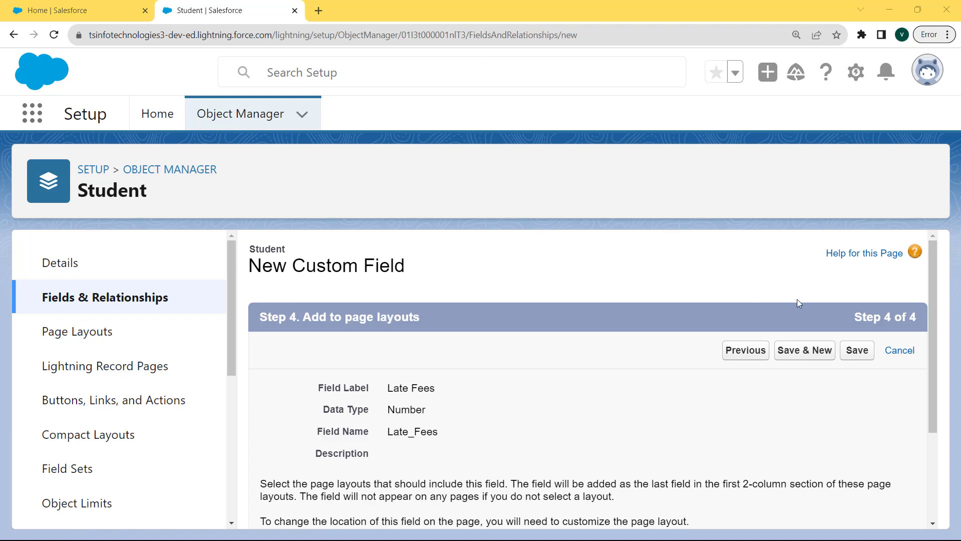
- Save the Late Fees field with the Studentinfo Layout included, and review the Student field list
drag(935, 283, 940, 348)
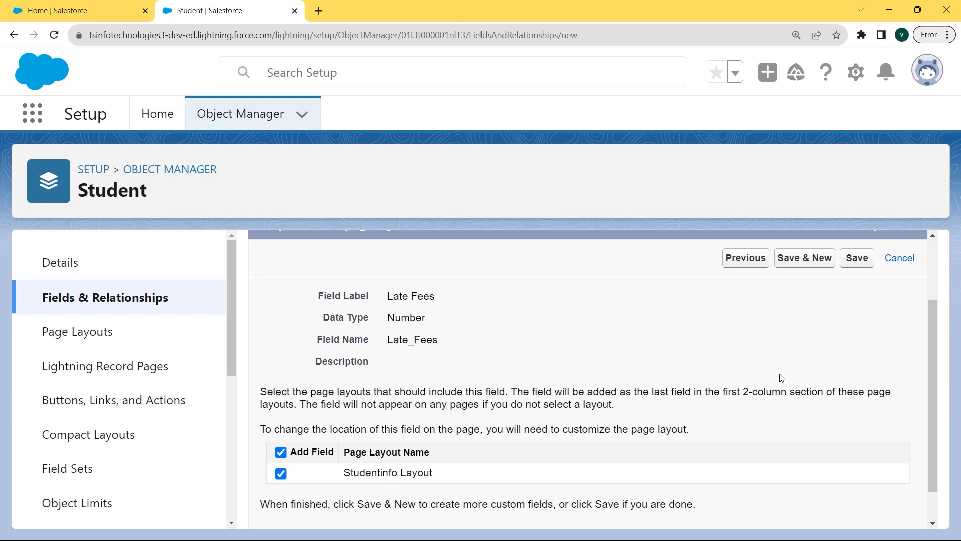
click(857, 259)
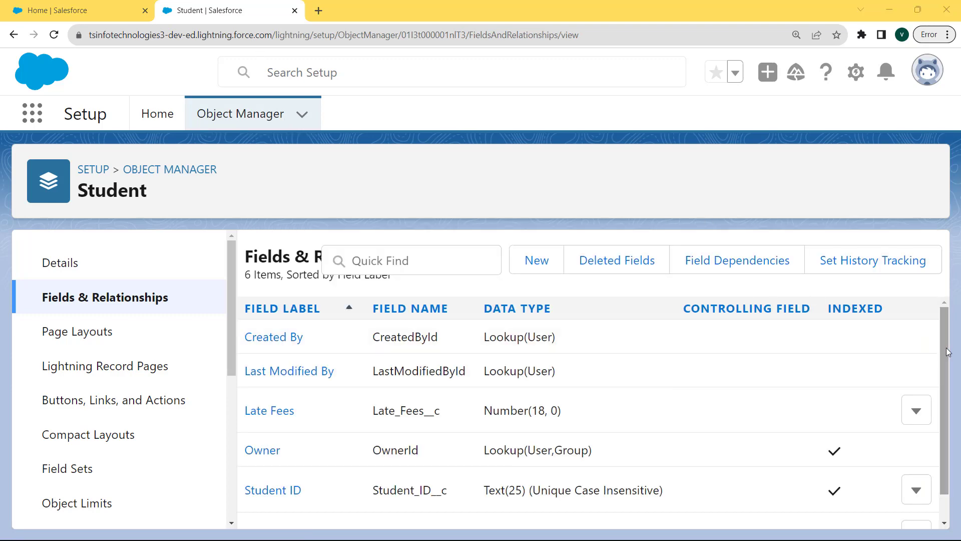
drag(946, 355, 946, 377)
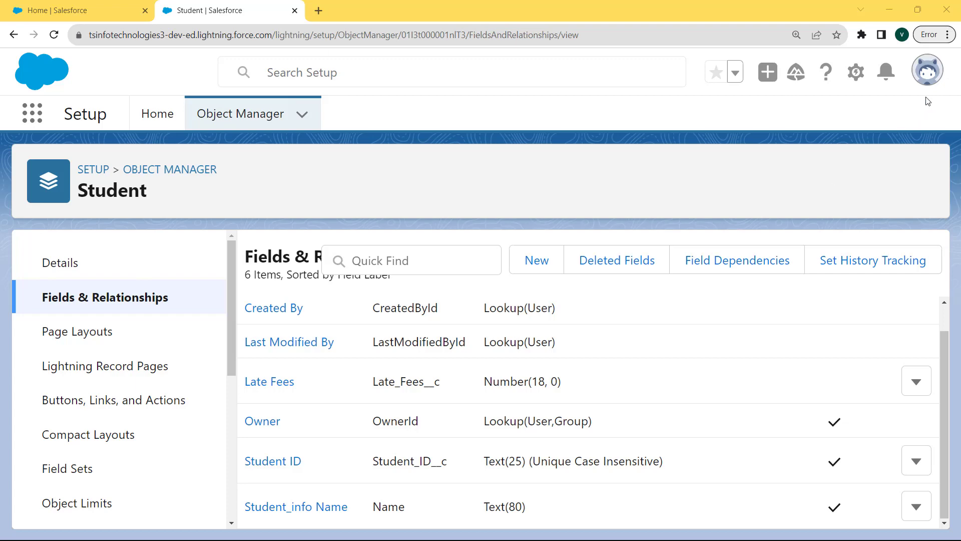
- Switch the org to Salesforce Classic and open its Setup page
click(927, 75)
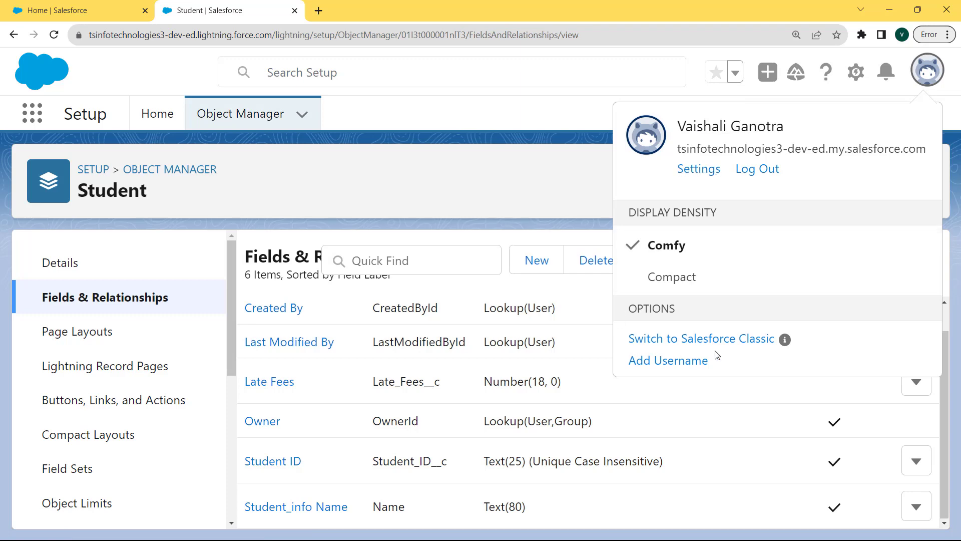
click(648, 339)
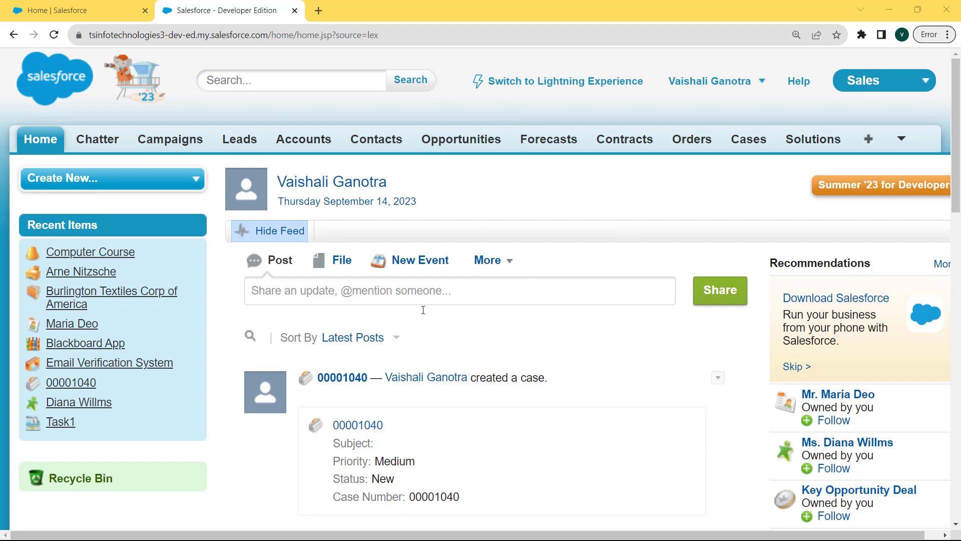
click(762, 82)
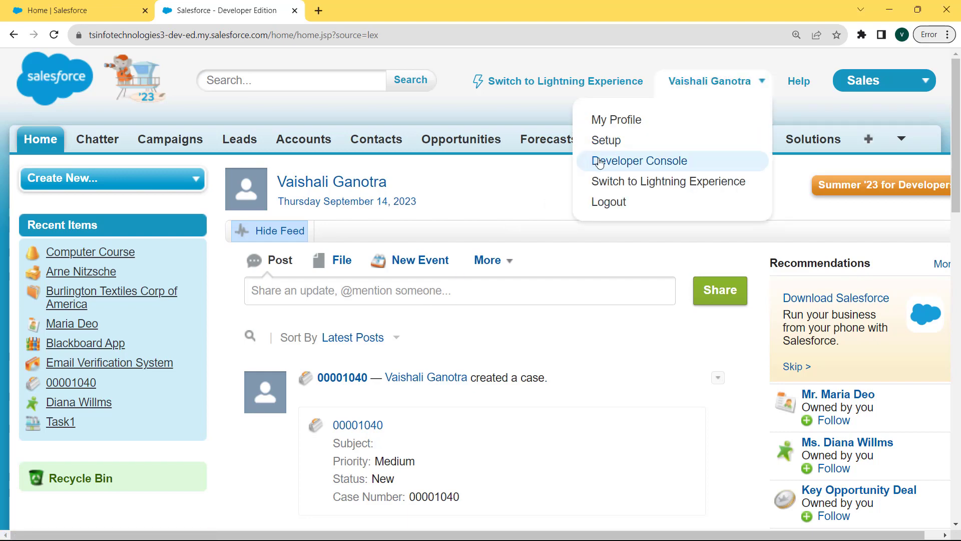
click(622, 143)
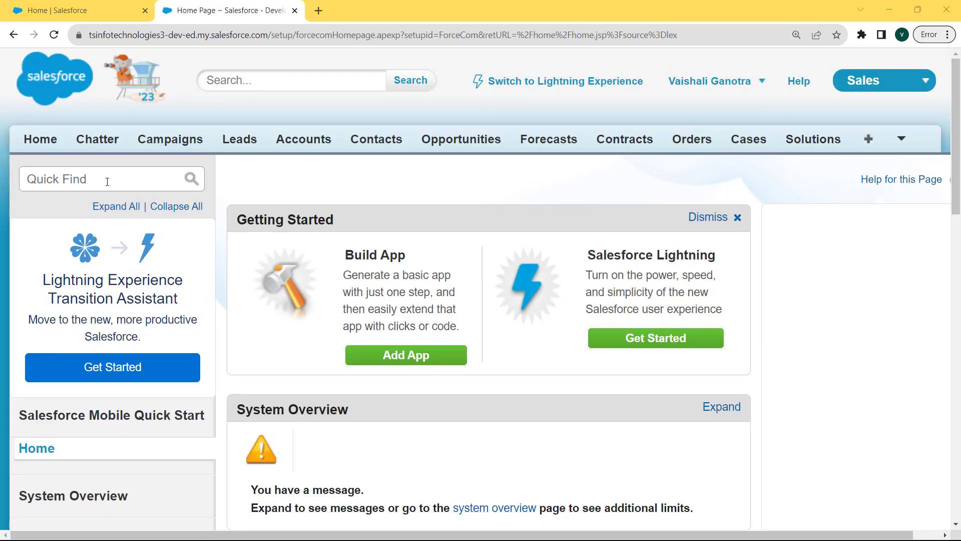
- Search the Classic setup for "order" and open the Fields page of the Orders object
click(125, 174)
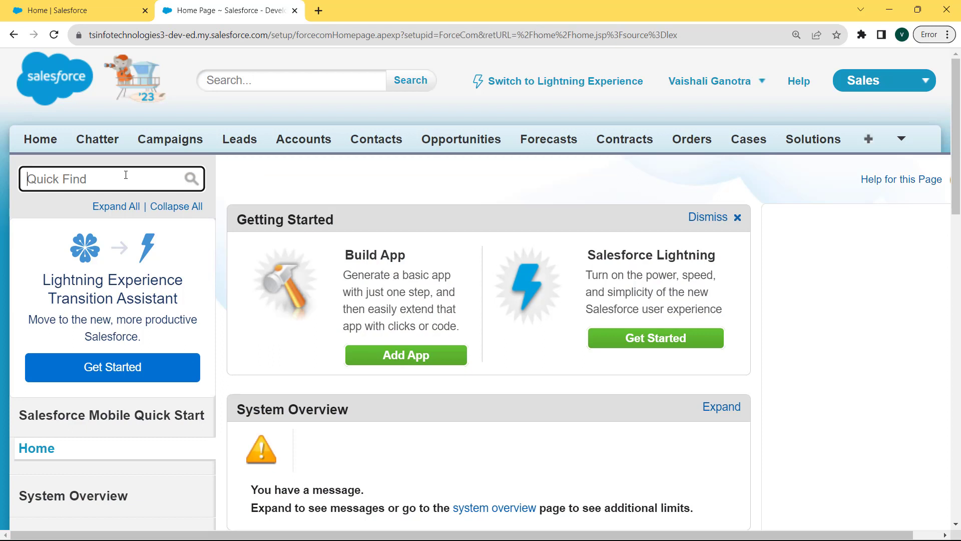
text(O)
text(ored)
key(BackSpace)
key(BackSpace)
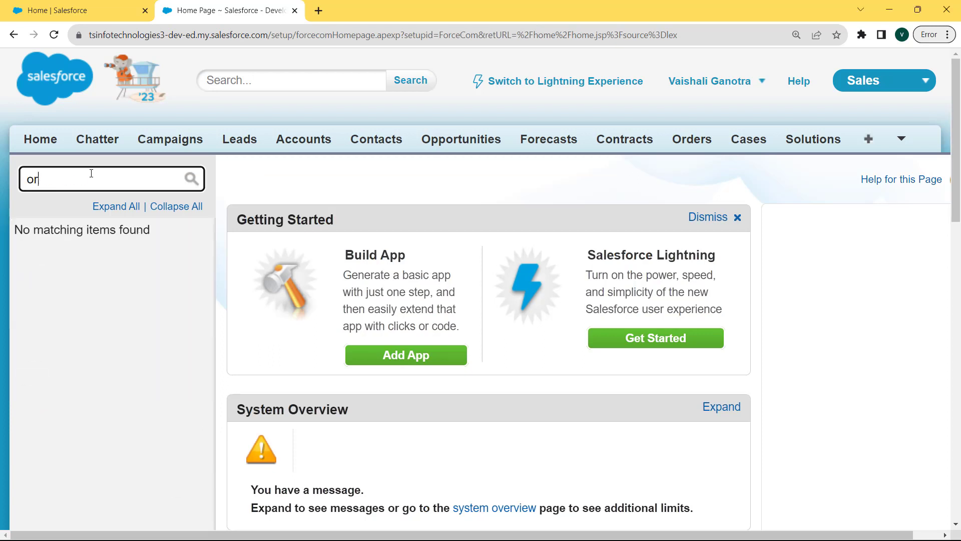
text(der)
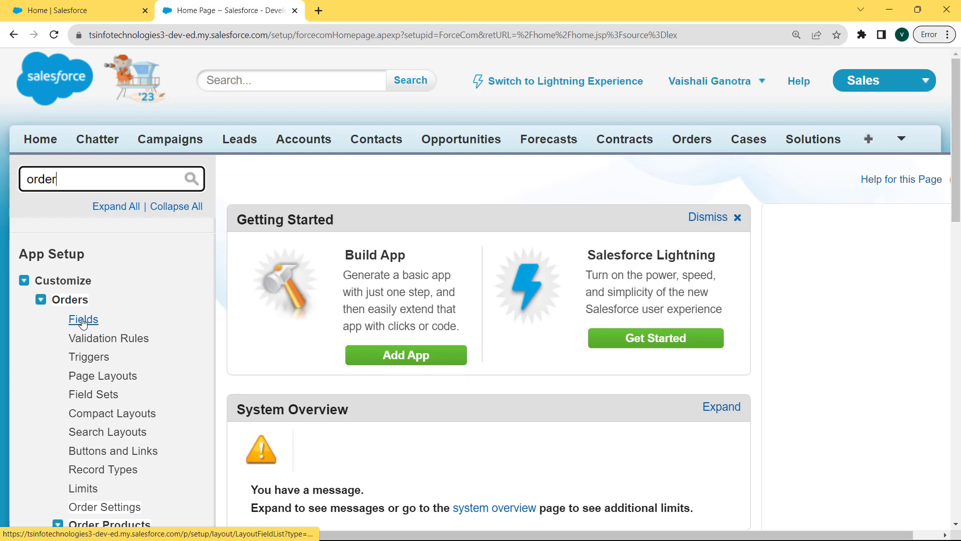
click(83, 321)
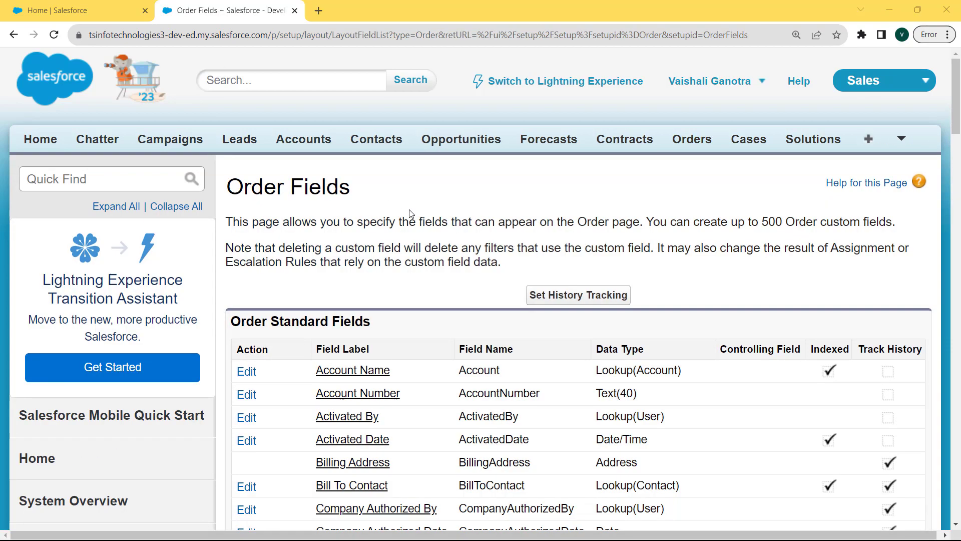
- Start a new custom field on the Order object with the Number data type and continue to its details
drag(957, 98, 957, 152)
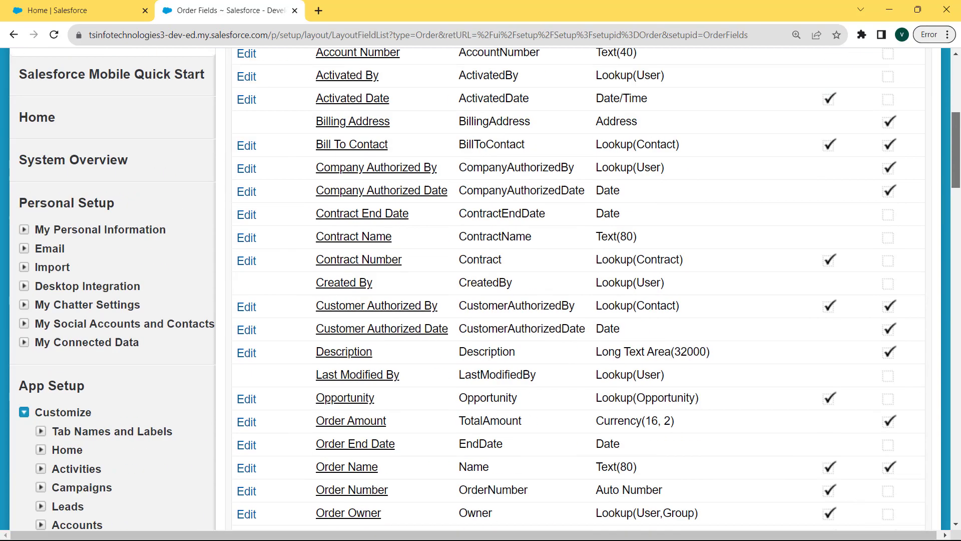
scroll(468, 256, down, 10)
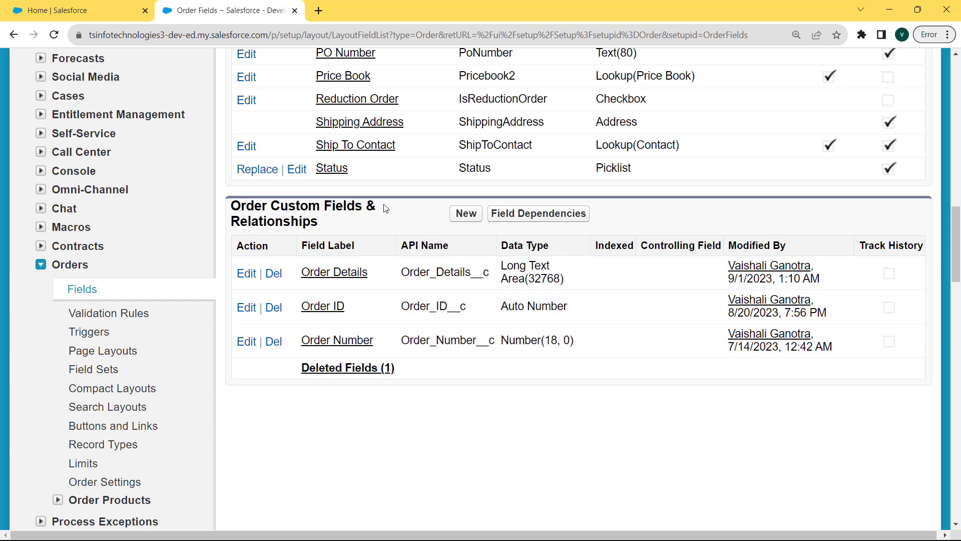
click(472, 218)
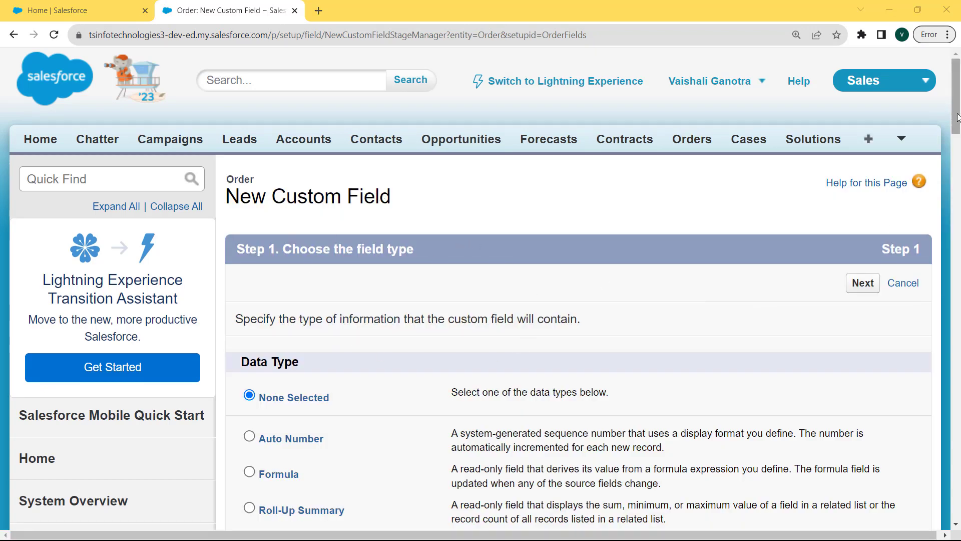
drag(958, 117, 958, 241)
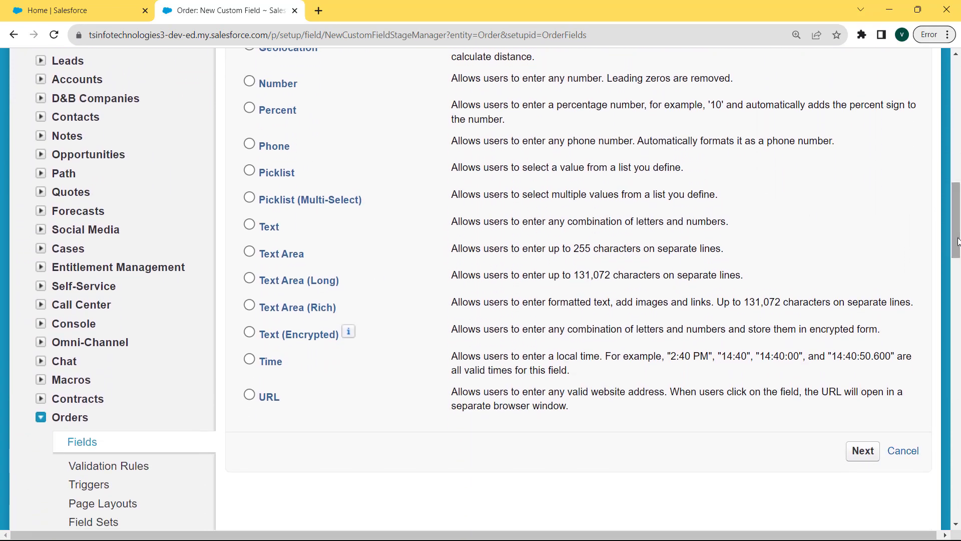
click(248, 83)
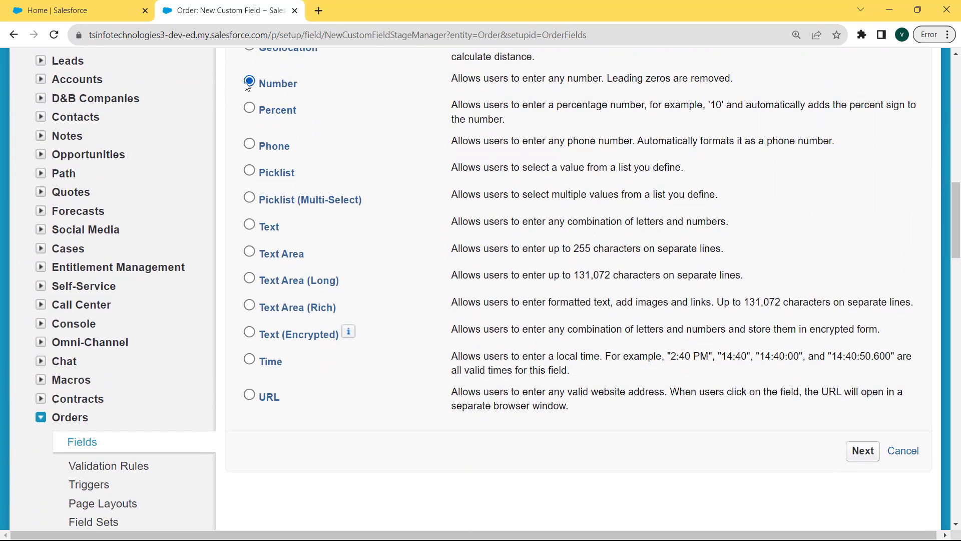
click(864, 452)
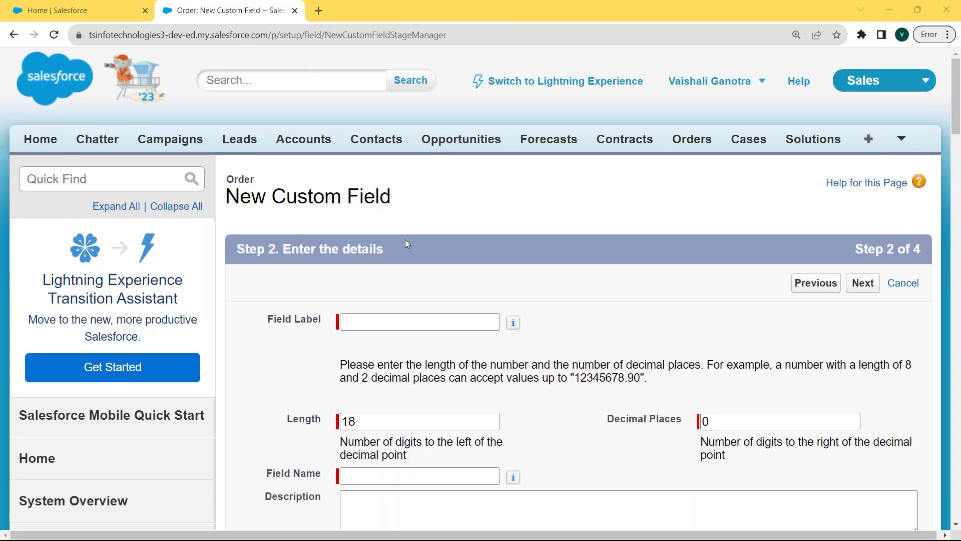
- Label the new field Order Number, check its length, decimal places and field name, and continue to field-level security
click(382, 321)
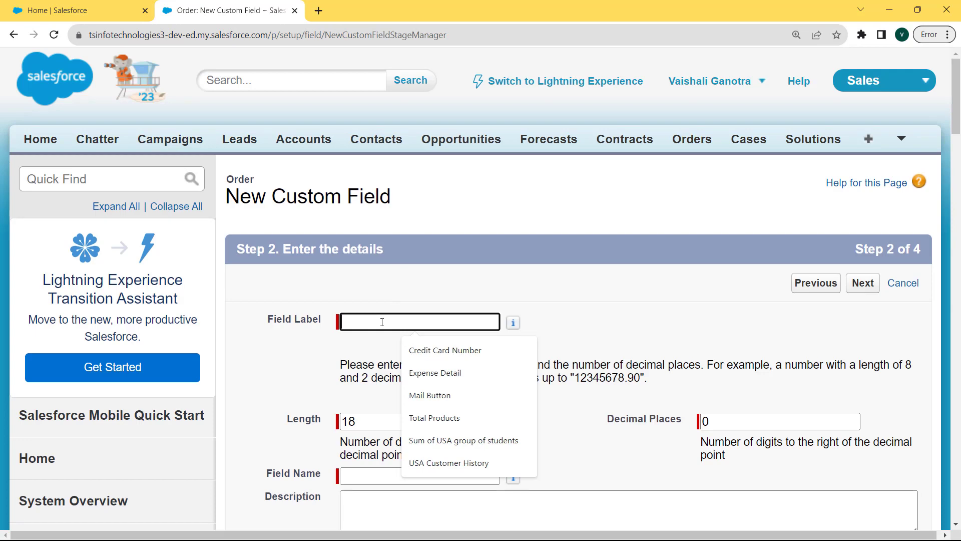
text(Order Number)
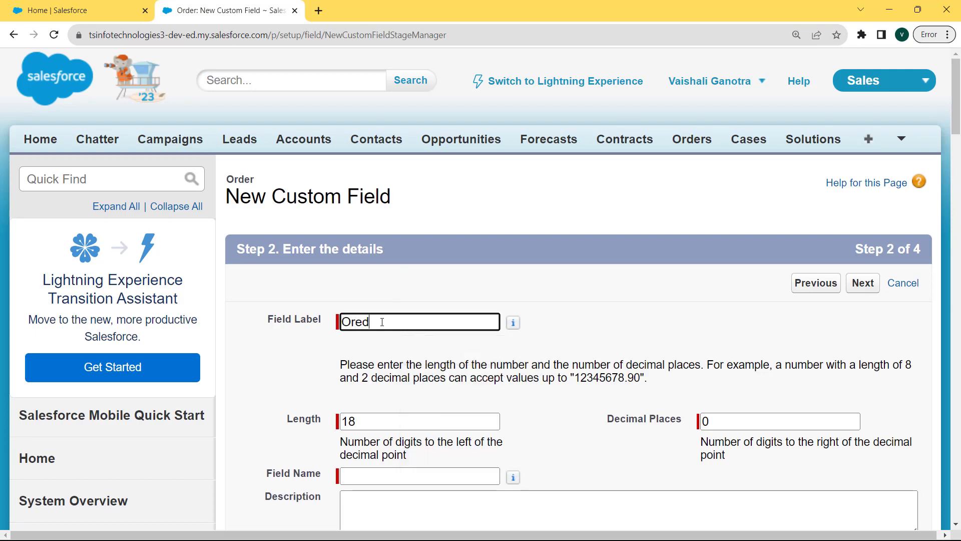
click(396, 428)
drag(397, 428, 328, 429)
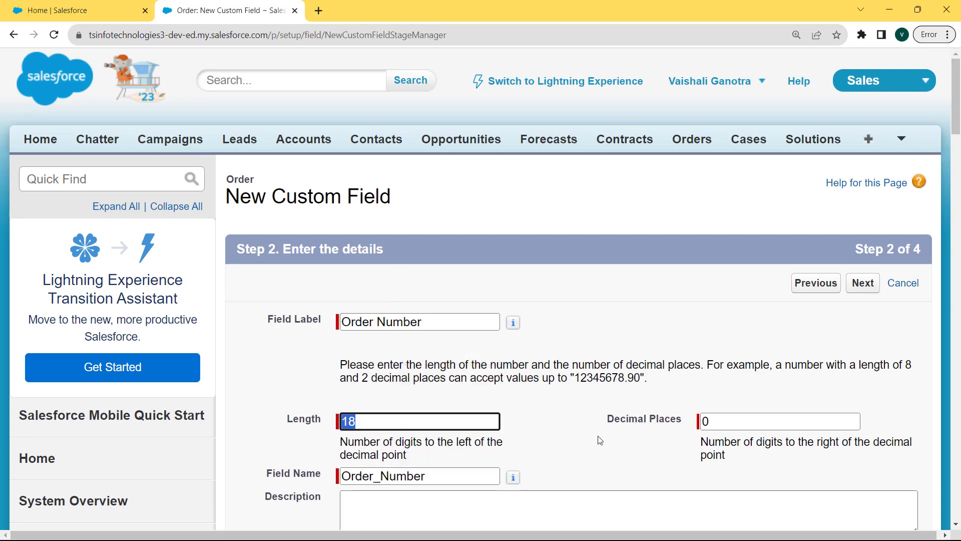
click(725, 420)
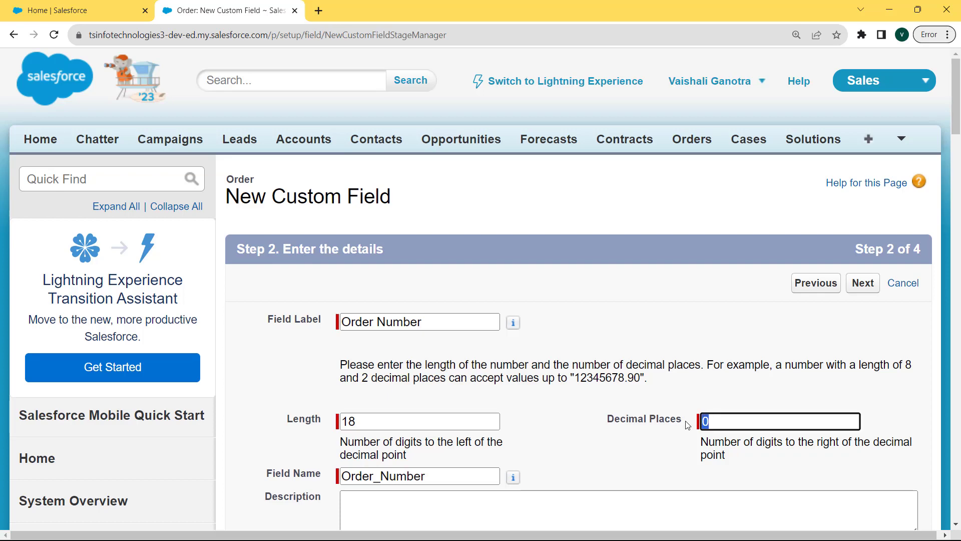
click(453, 475)
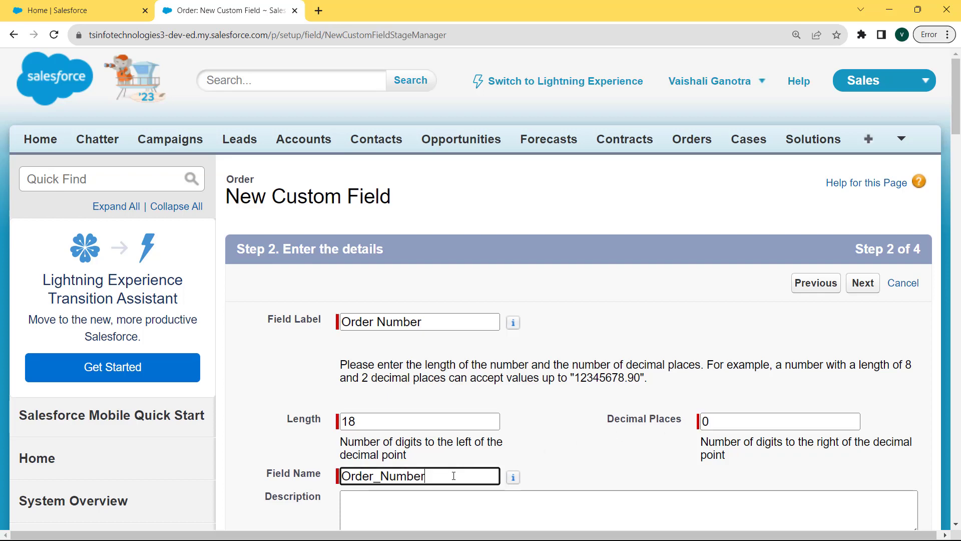
drag(453, 475, 321, 477)
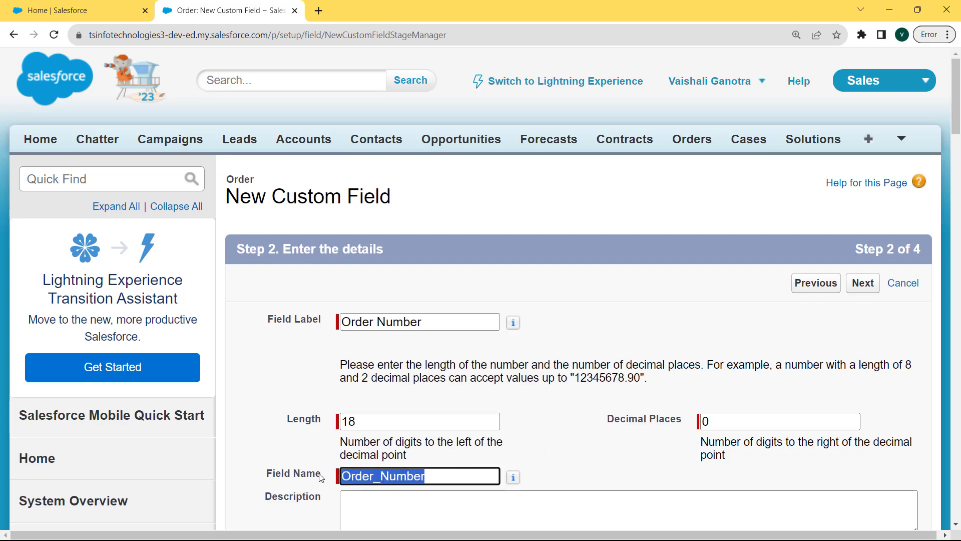
click(470, 473)
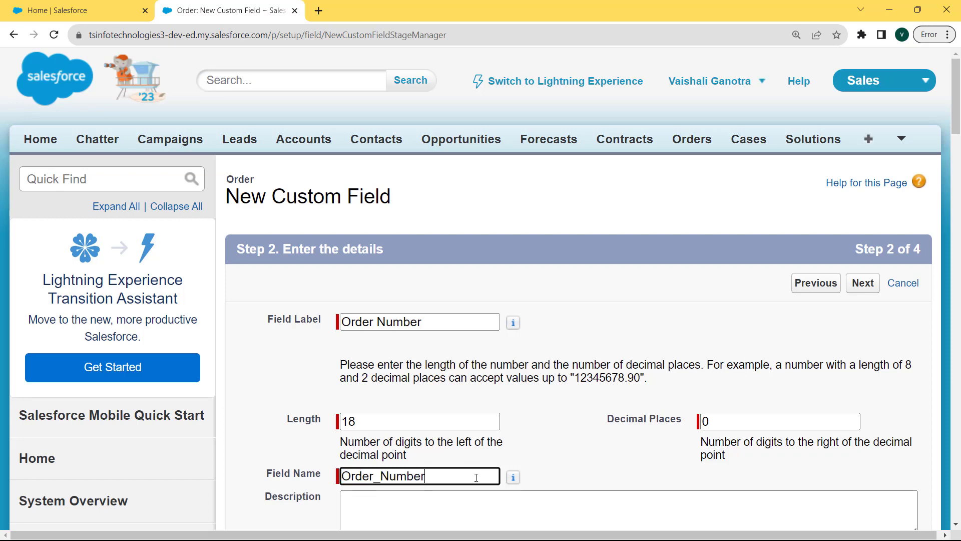
click(862, 284)
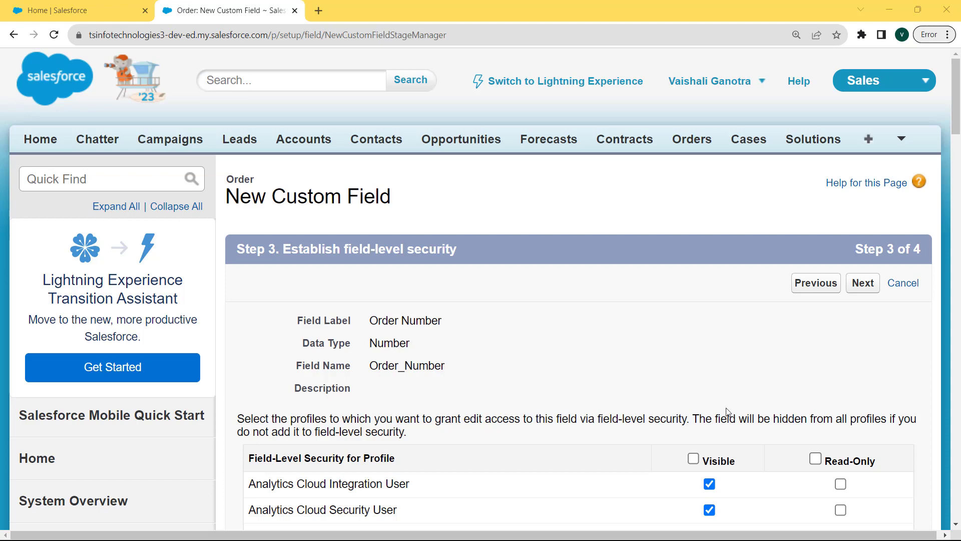
- Make the Order Number field visible for all profiles and save it with the Order Layout included, checking the Order custom fields list
click(693, 458)
click(871, 280)
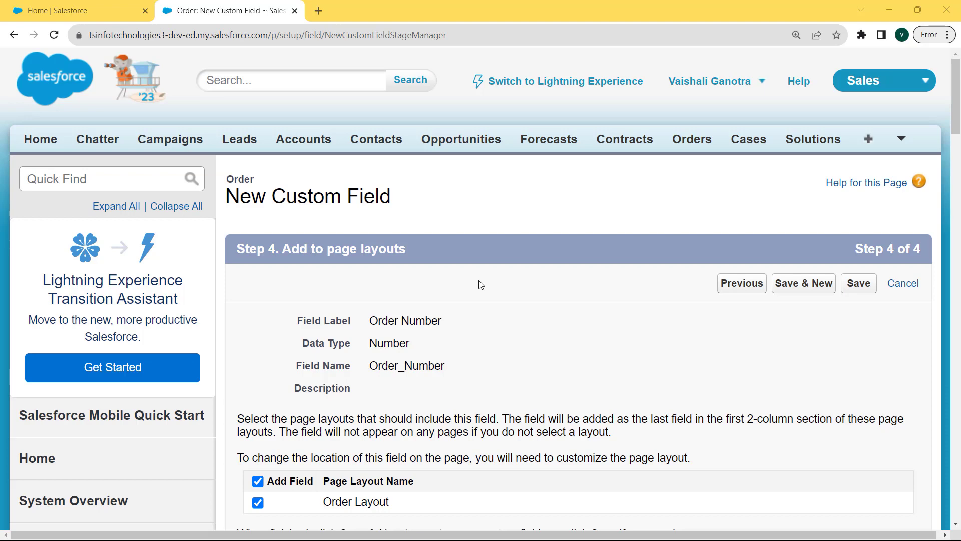
click(861, 283)
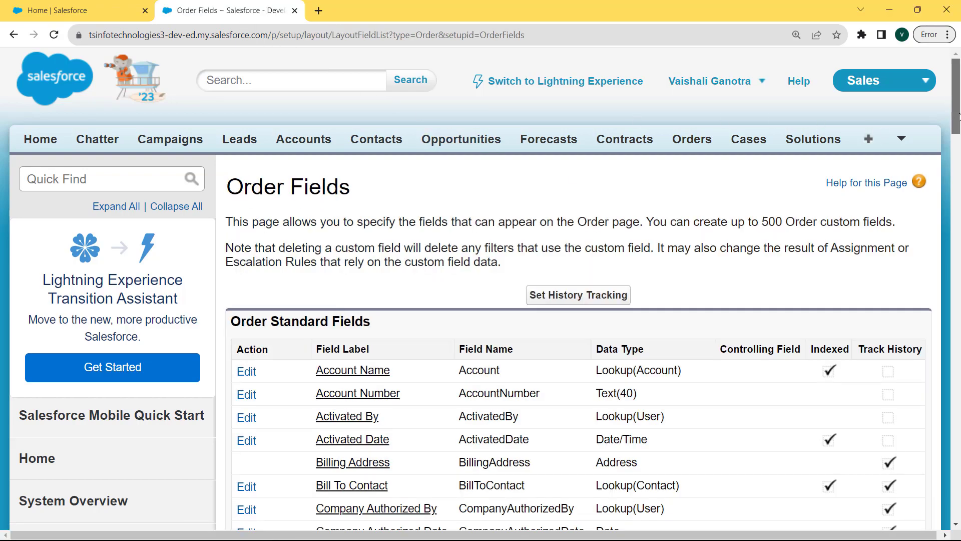
drag(958, 116, 958, 275)
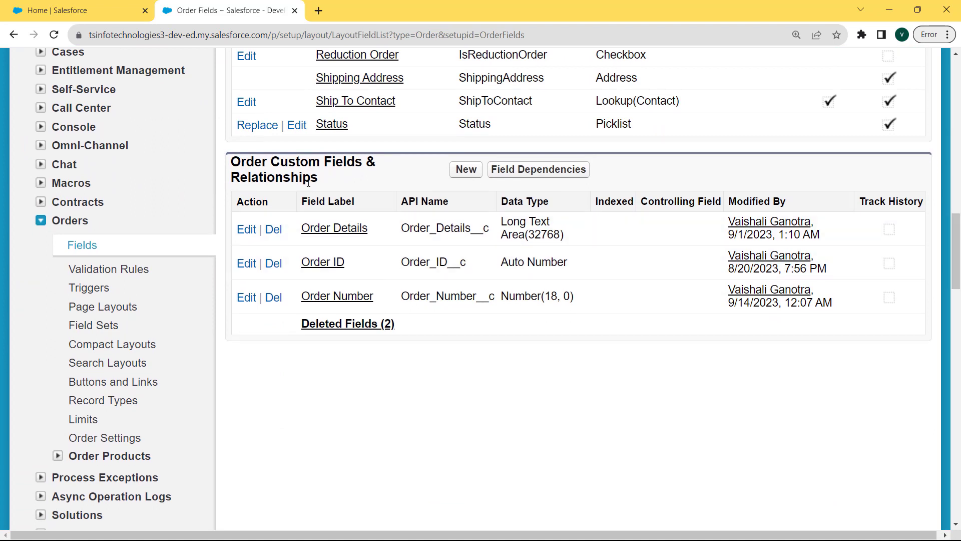